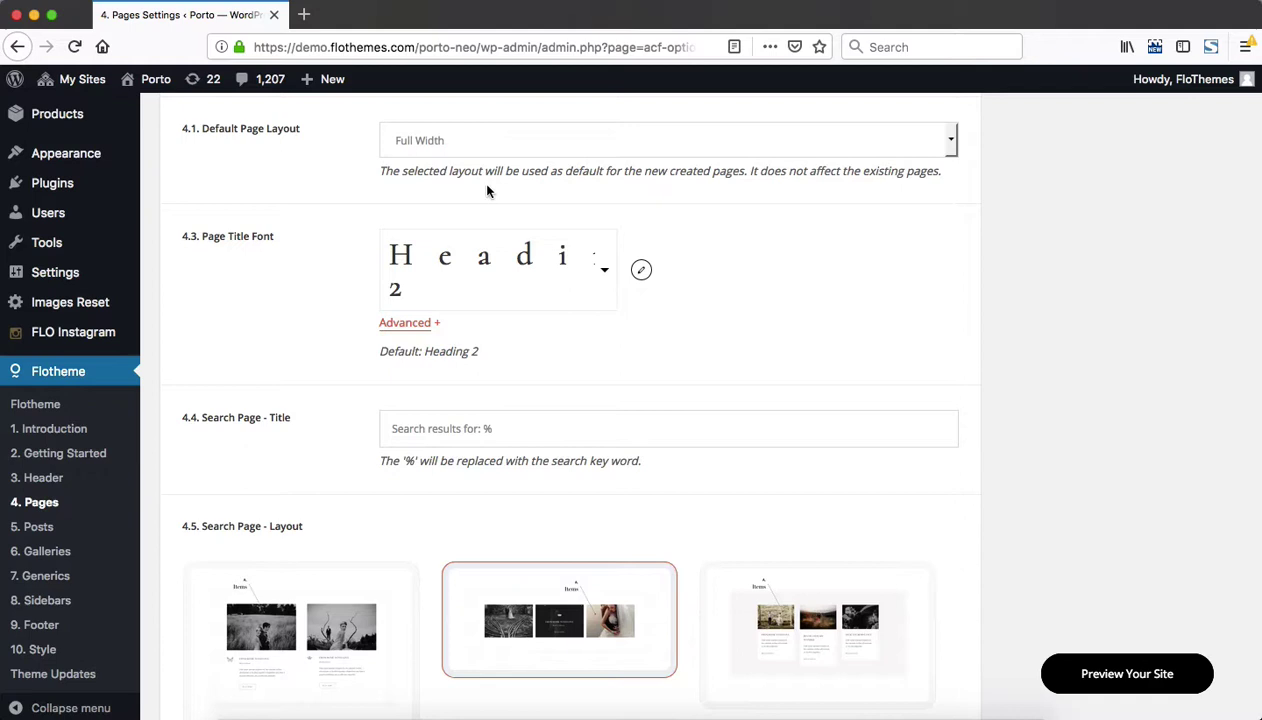
Review the default page layout choices, keeping Full Width
click(460, 152)
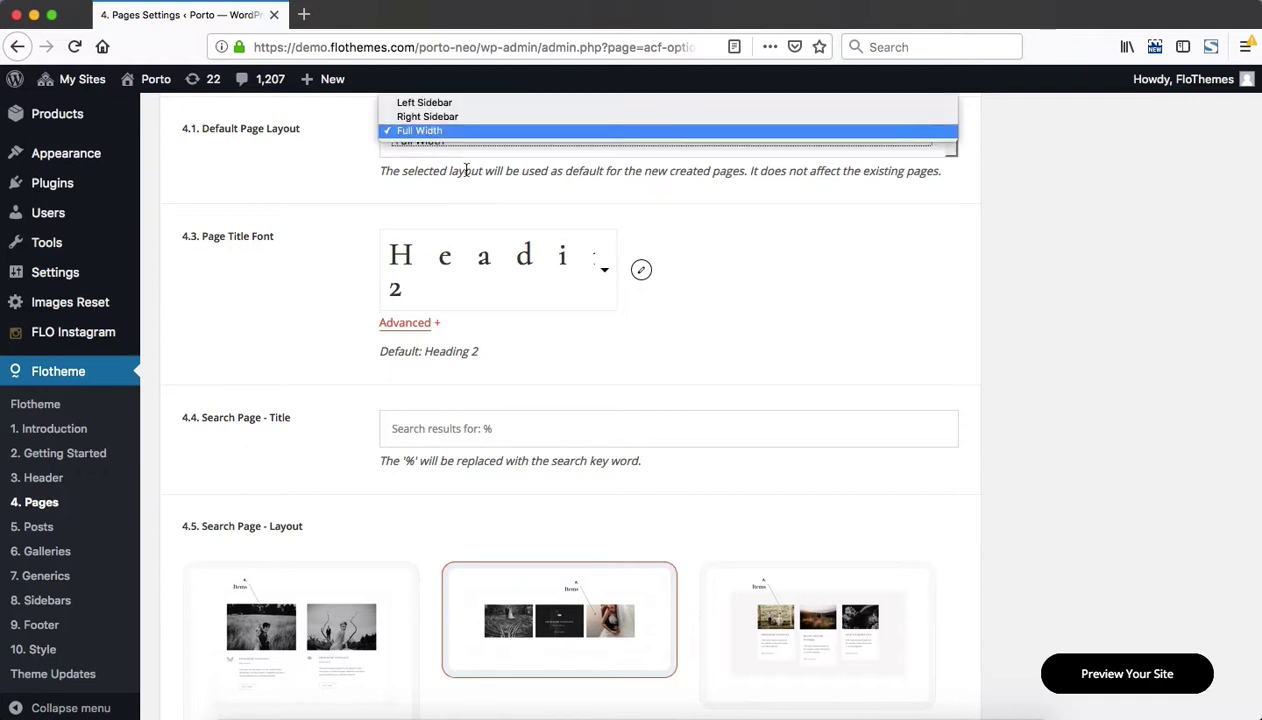
scroll(460, 160, up, 1)
click(456, 189)
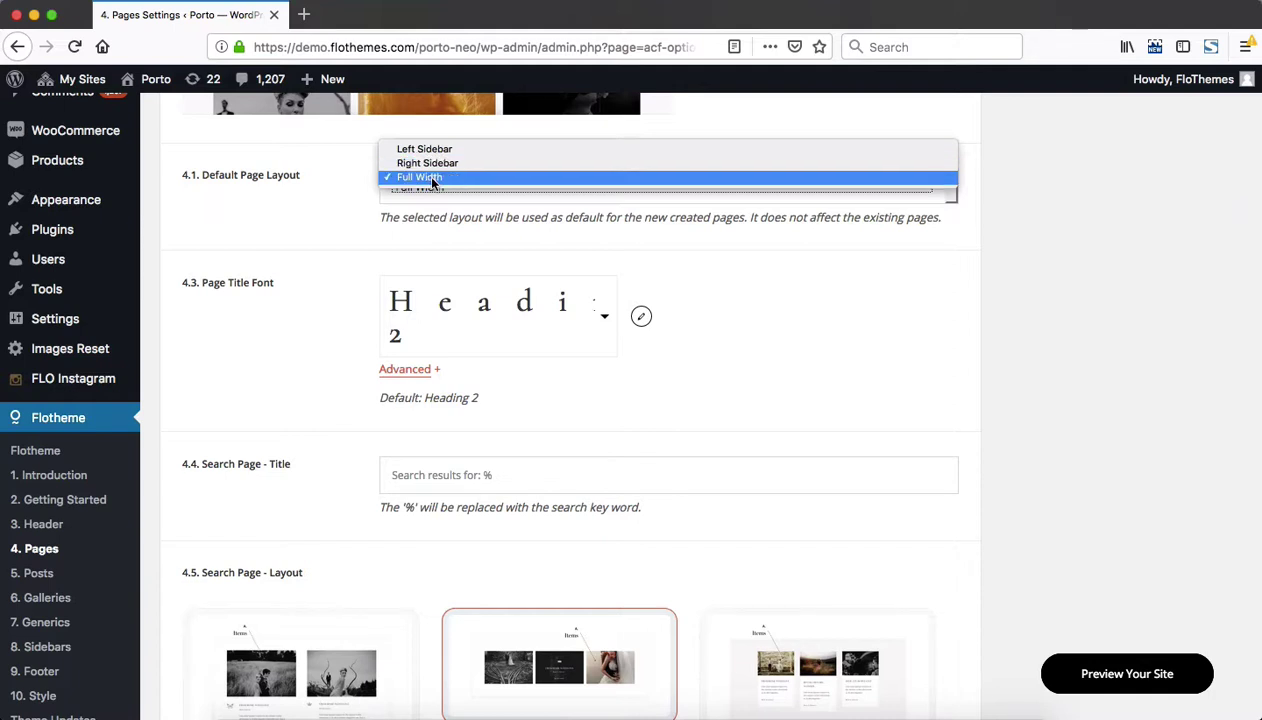
click(350, 226)
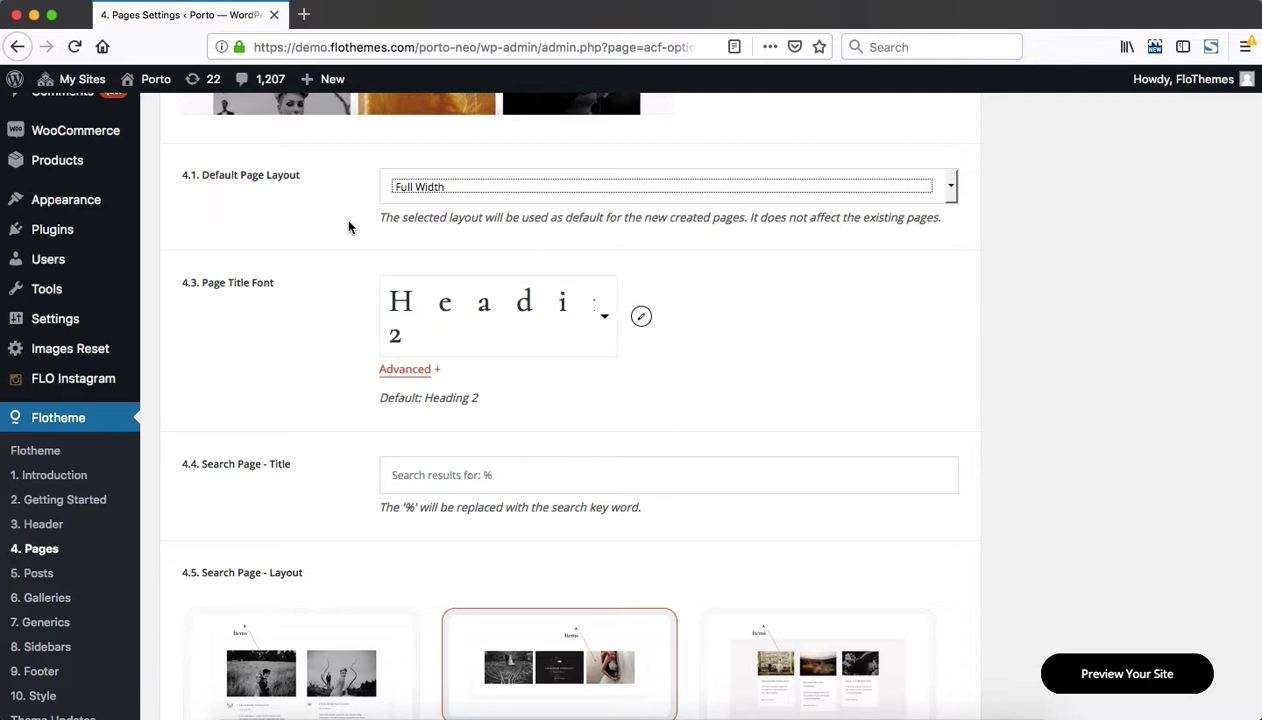
scroll(349, 227, down, 3)
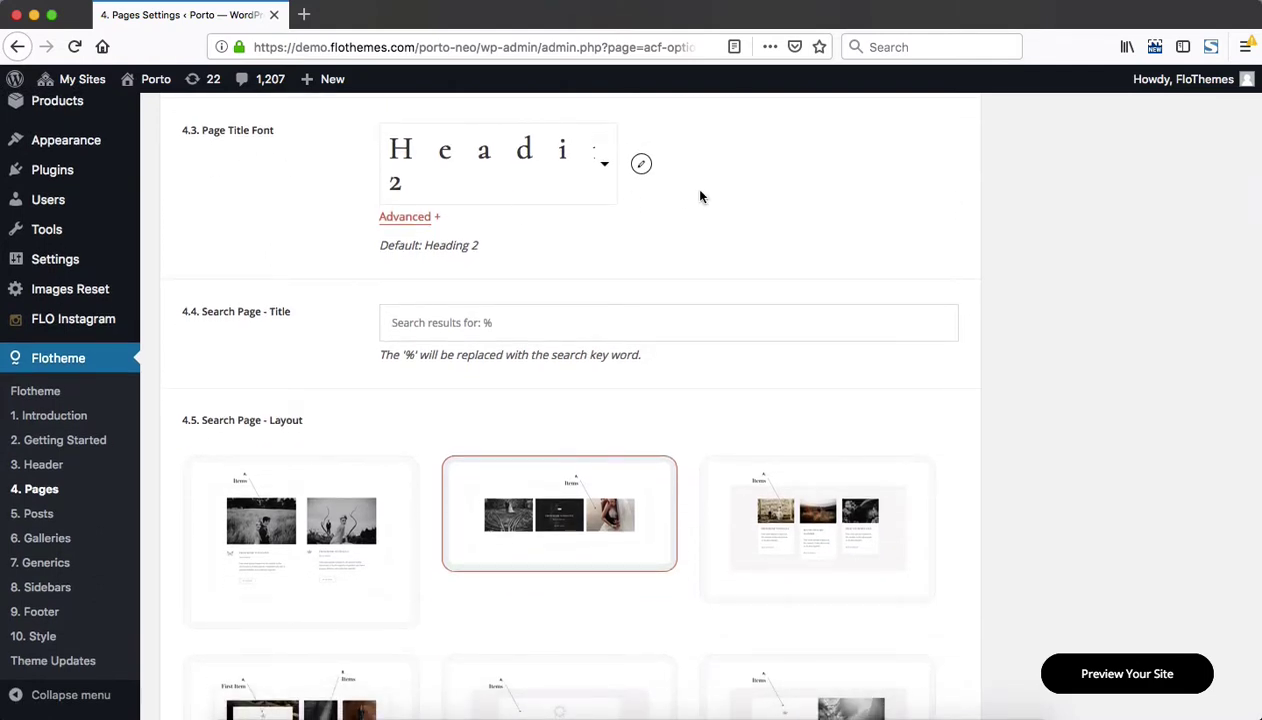
Browse the page title font list without changing the font
click(603, 168)
scroll(574, 324, down, 10)
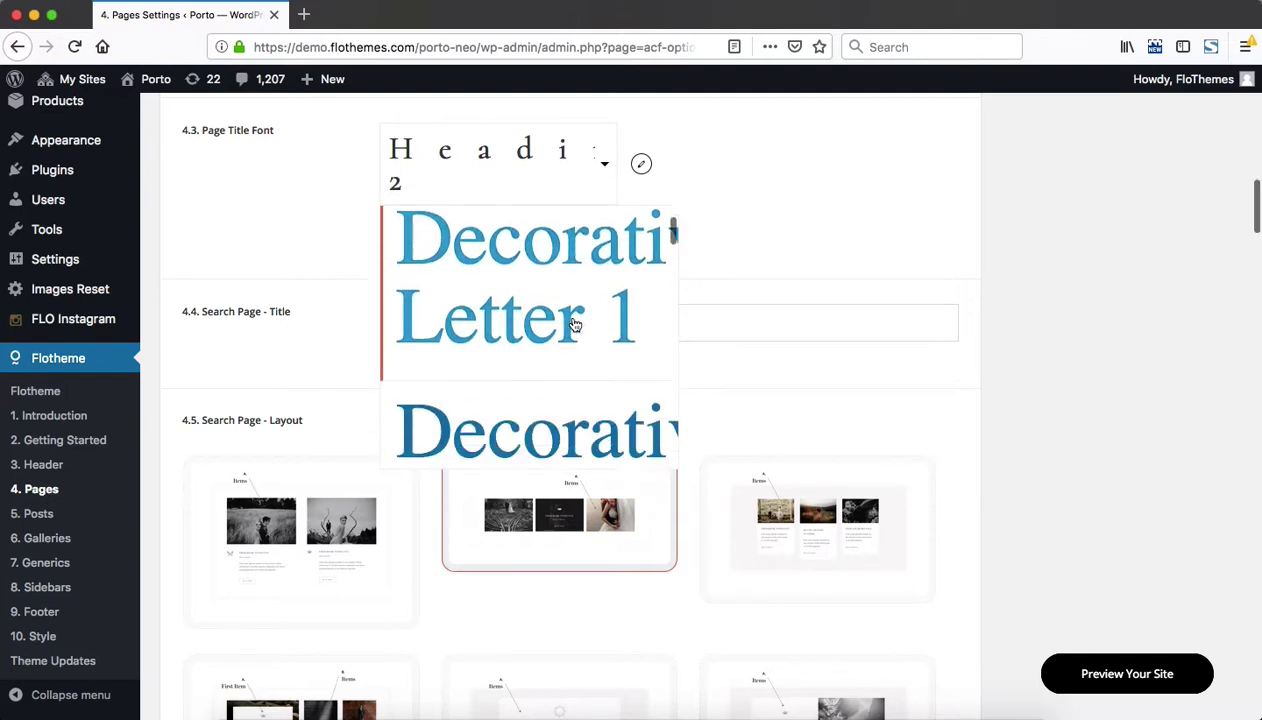
scroll(574, 325, down, 5)
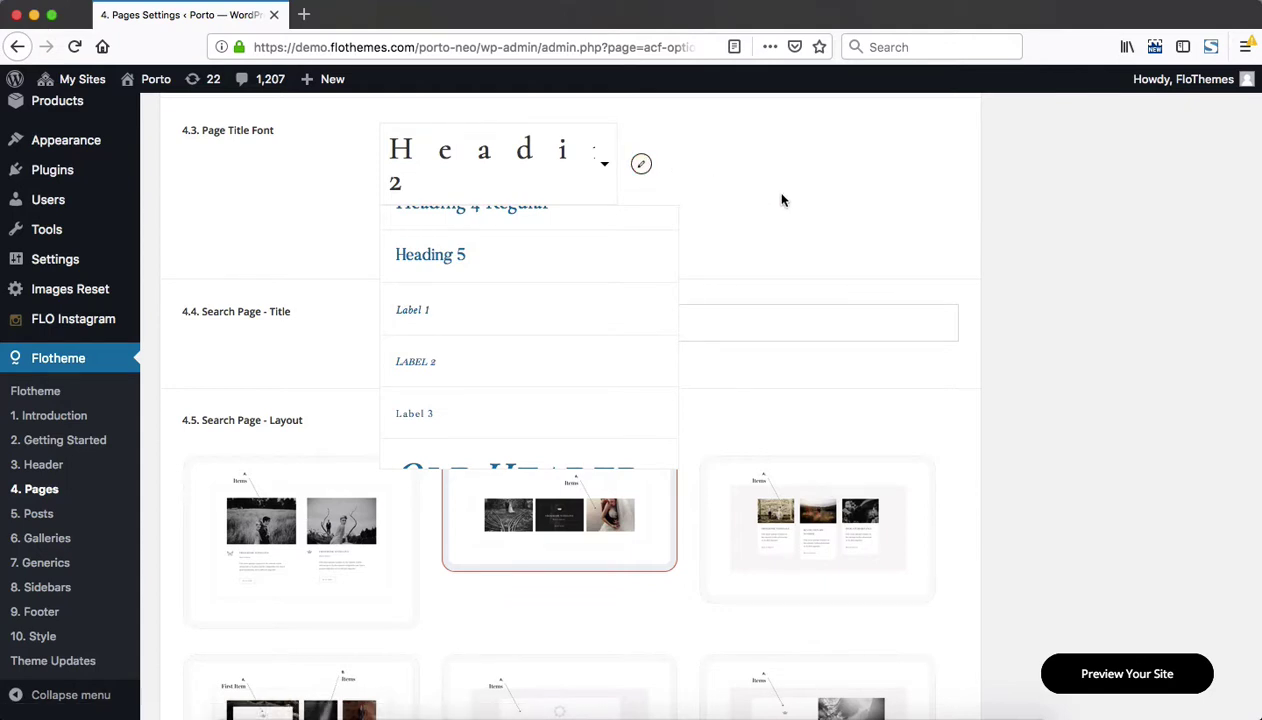
click(1020, 240)
scroll(1034, 248, down, 5)
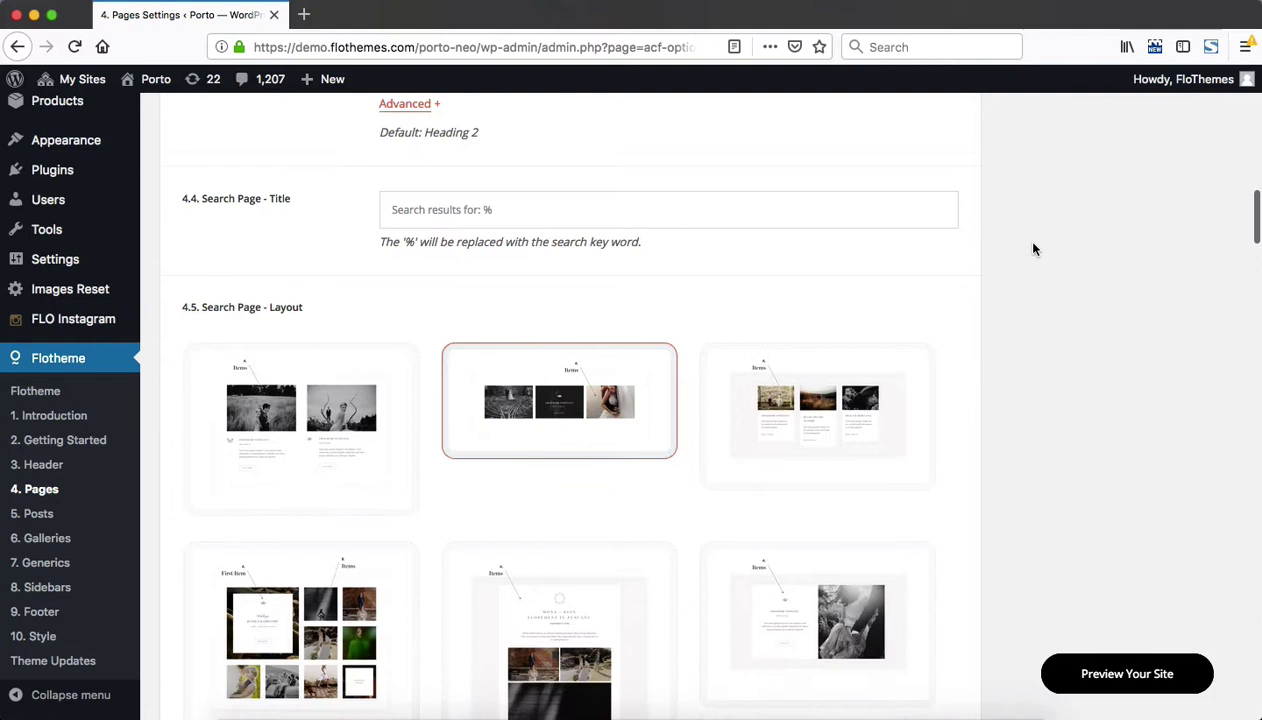
scroll(1034, 248, down, 2)
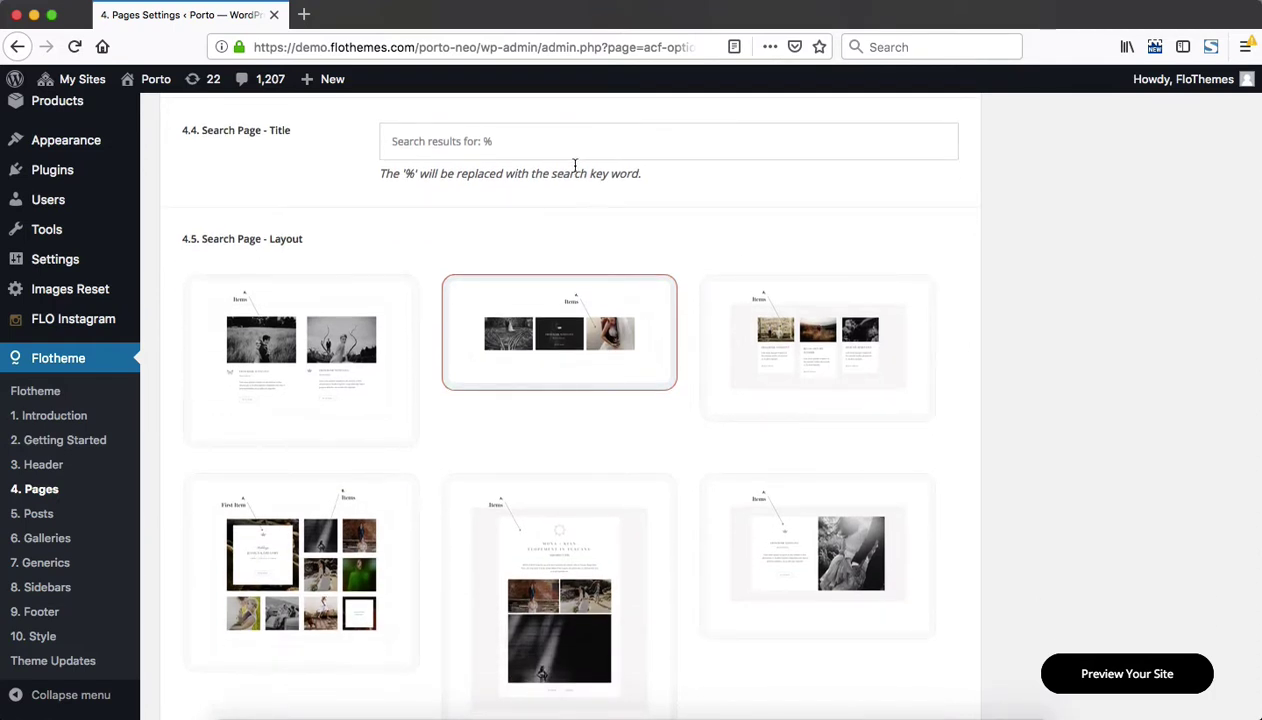
Focus the search page title field and move down to the search listing options
click(563, 149)
scroll(563, 147, down, 3)
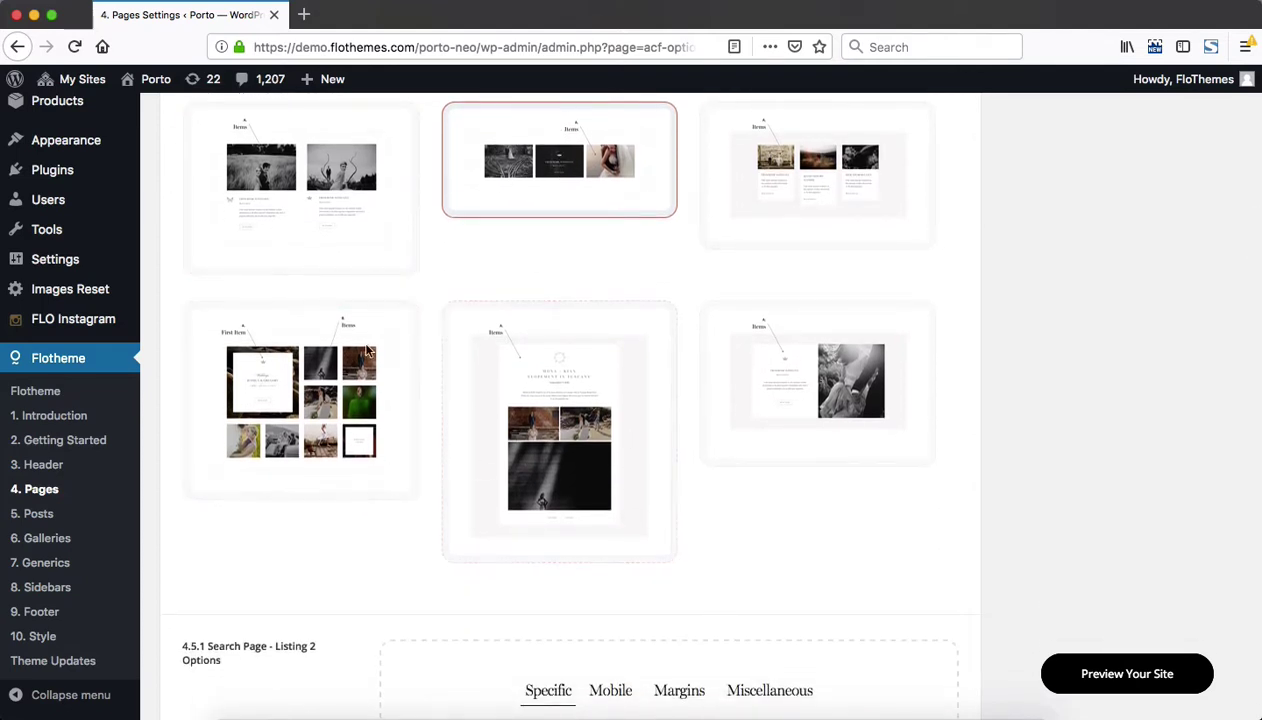
scroll(704, 366, down, 4)
scroll(706, 366, down, 4)
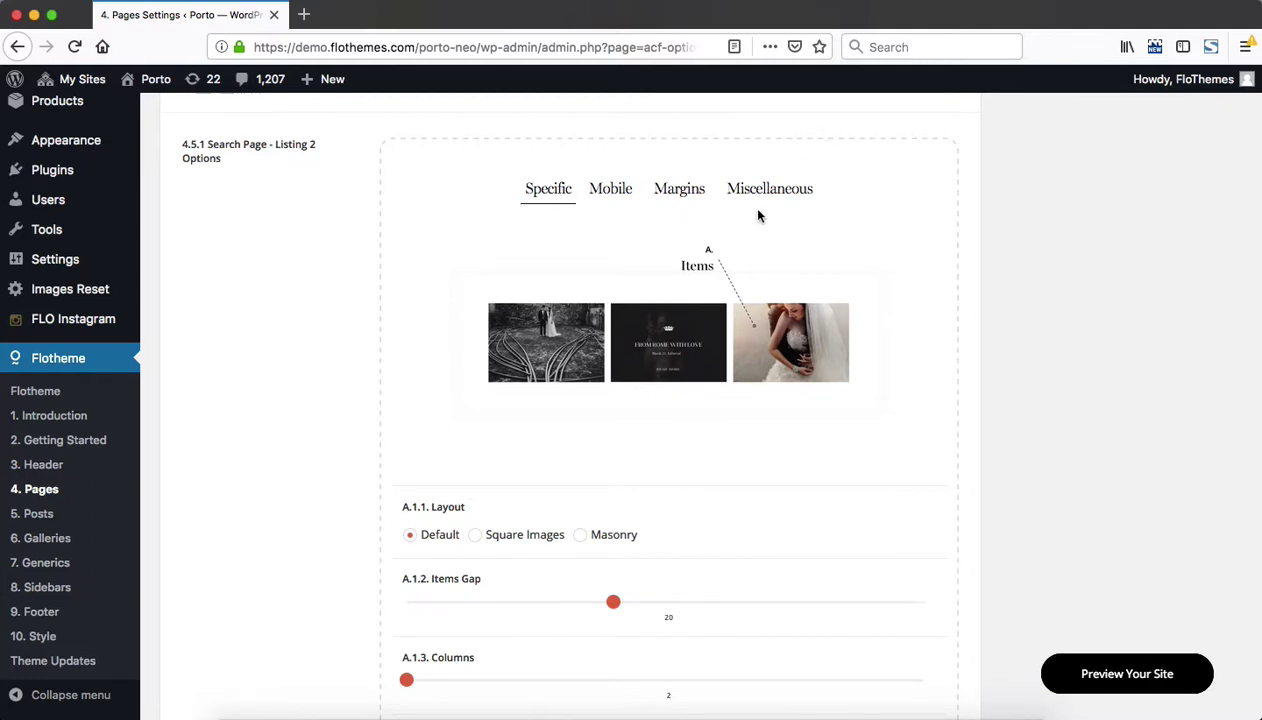
Show the Mobile settings of the Search Page Listing 2 options
click(613, 192)
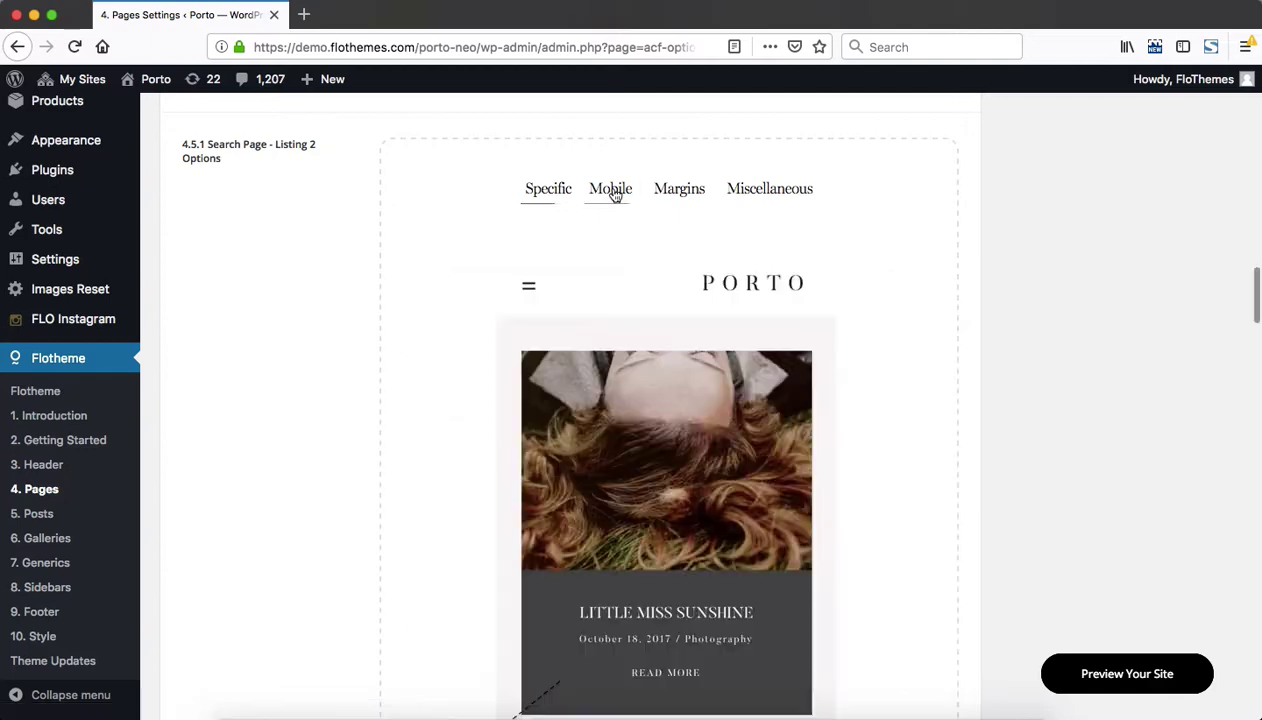
scroll(778, 285, down, 7)
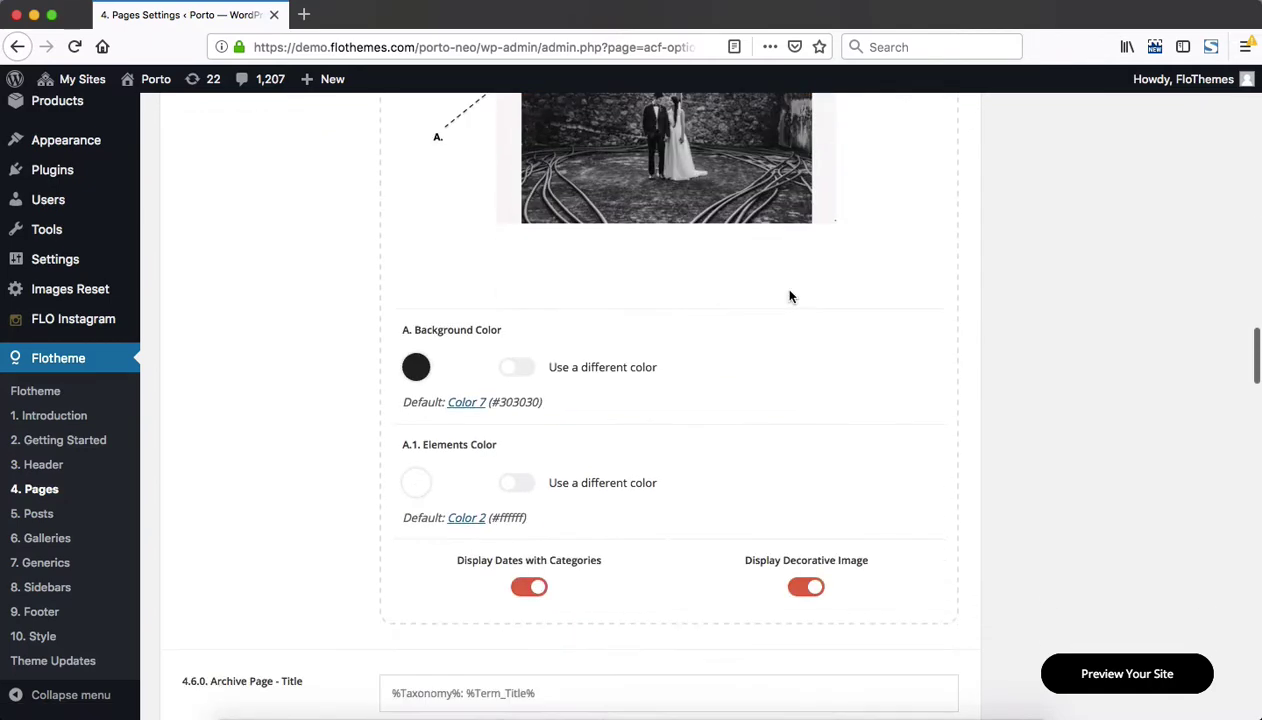
scroll(789, 296, up, 2)
scroll(789, 294, down, 2)
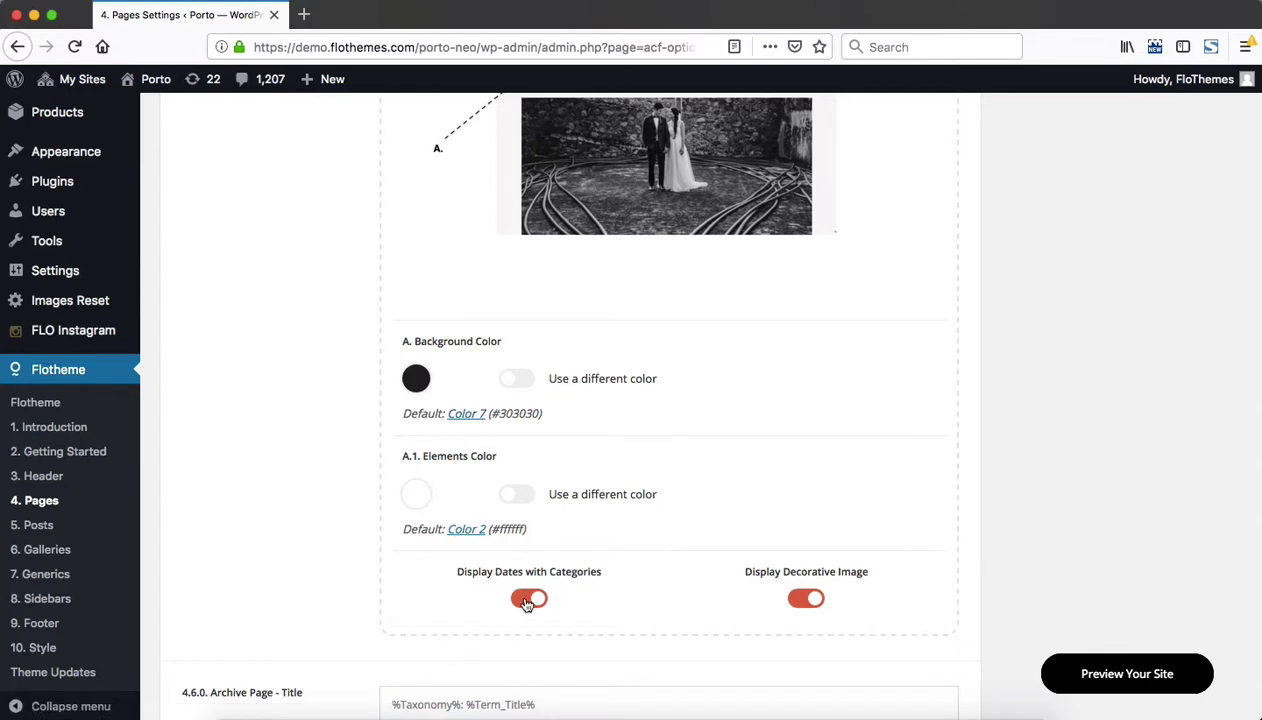
scroll(840, 555, up, 10)
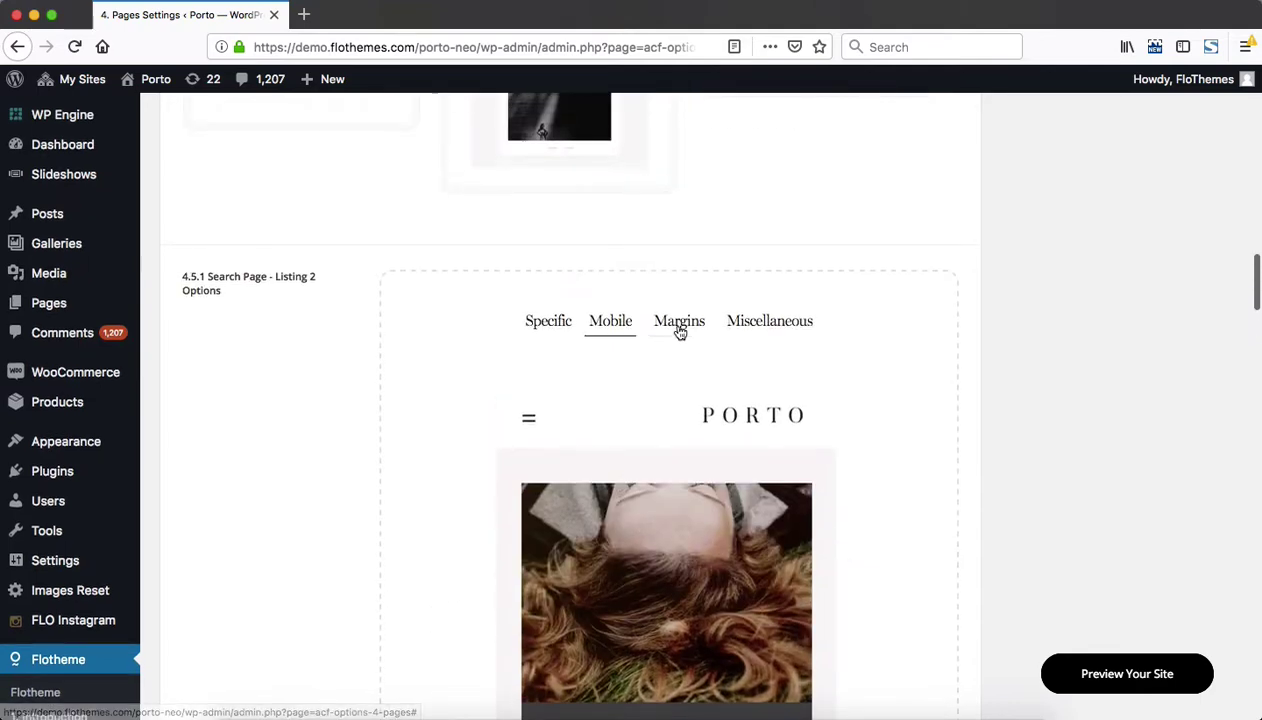
View the 0px margin corrections and the Miscellaneous hide-block settings, both off
click(677, 329)
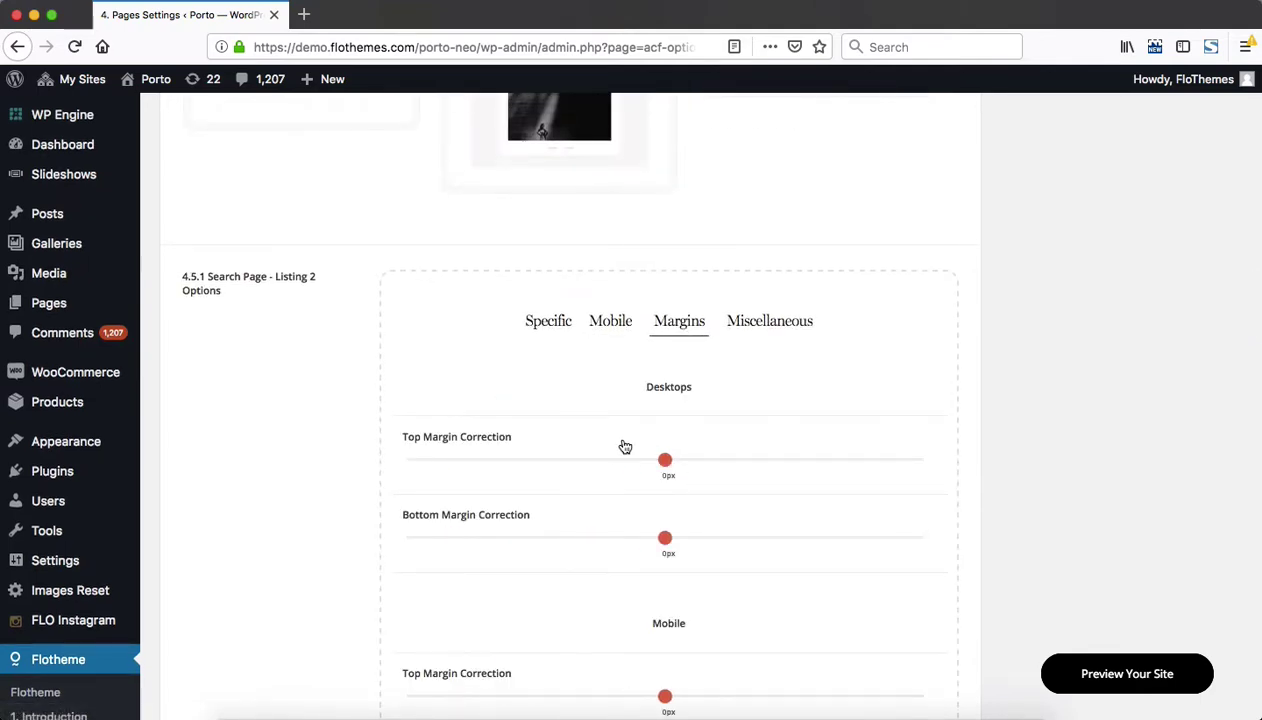
scroll(624, 446, down, 1)
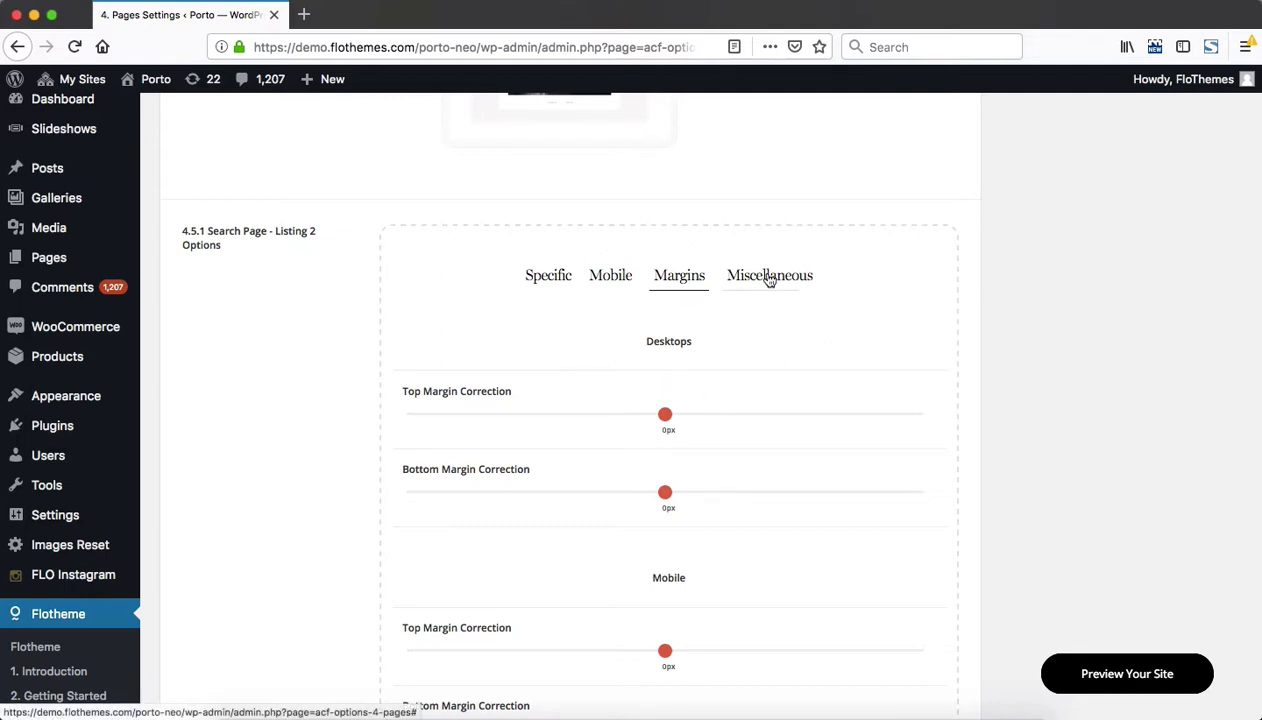
click(806, 277)
scroll(938, 286, down, 4)
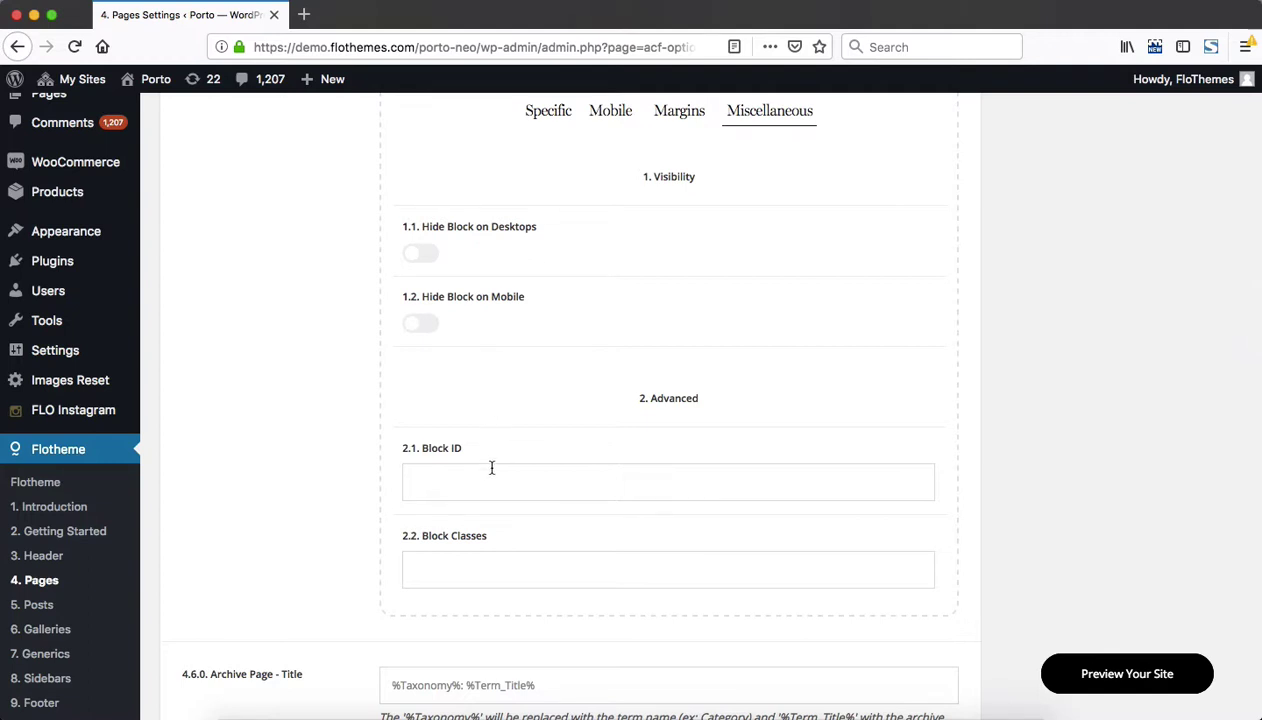
scroll(650, 465, up, 5)
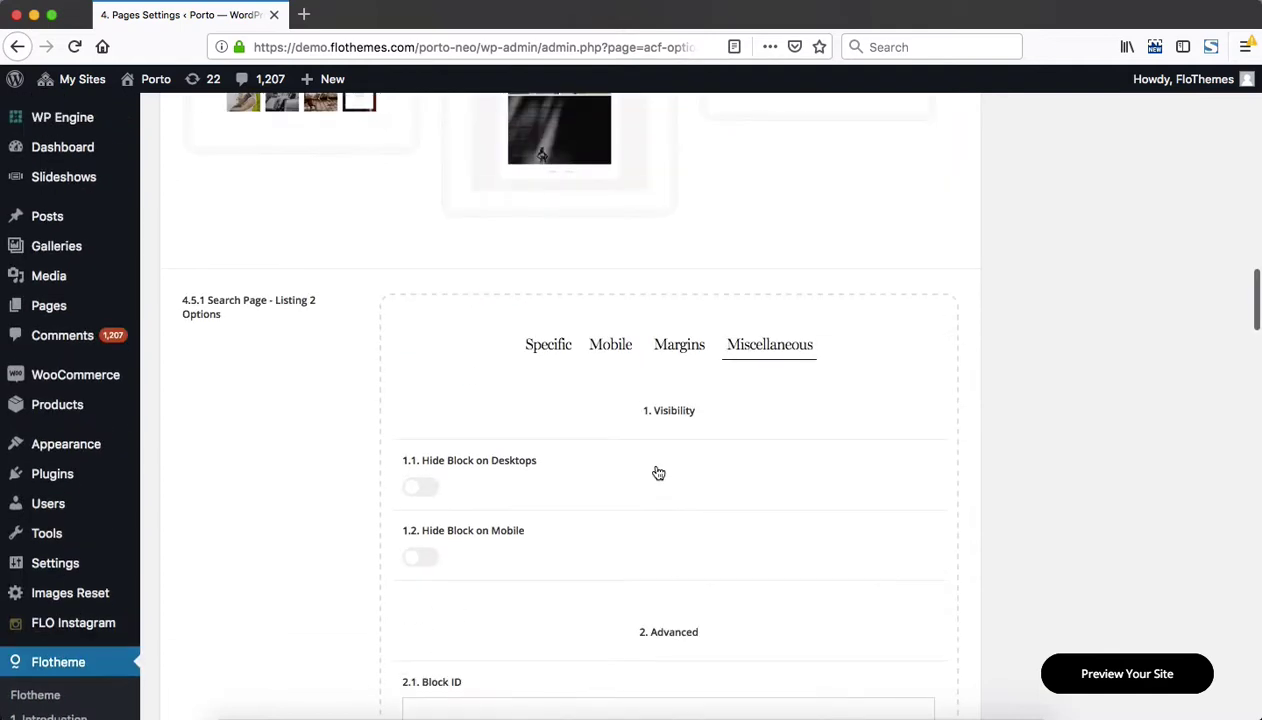
Review Listing 2's Specific settings down to the 'READ MORE' link label and Call to Action 1 fonts
click(555, 346)
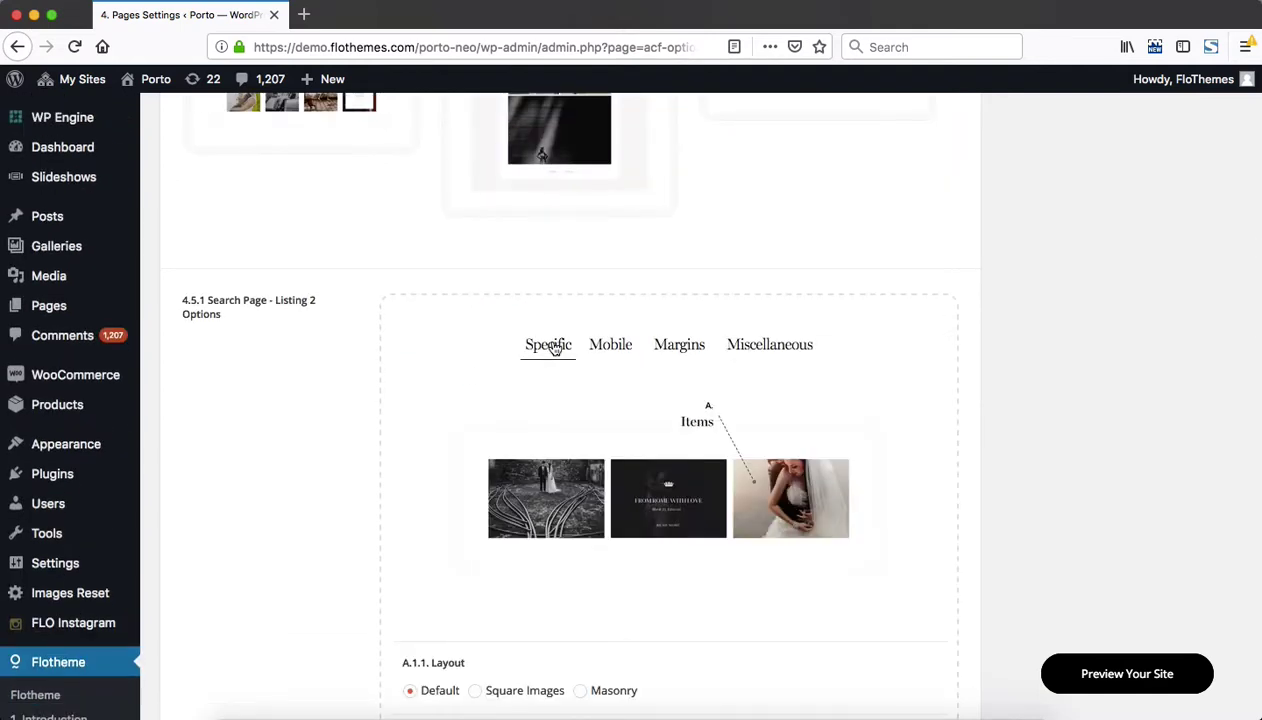
scroll(555, 348, down, 8)
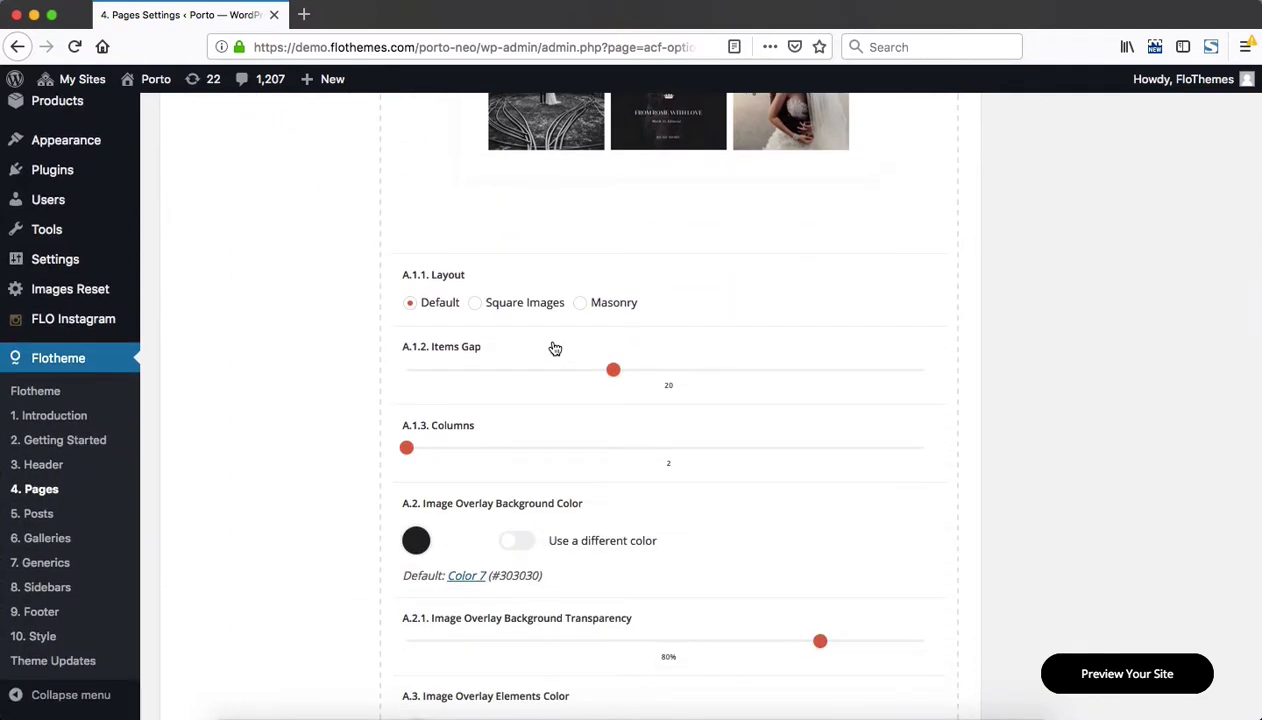
scroll(555, 348, up, 2)
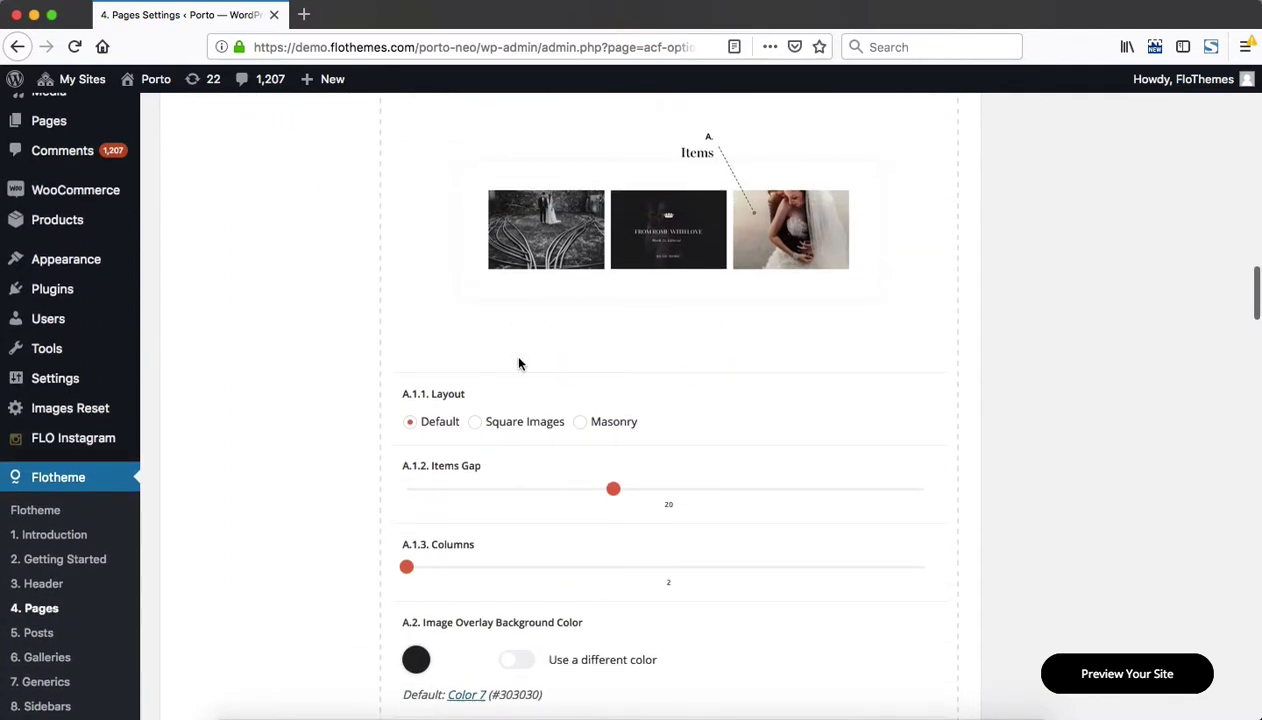
scroll(511, 351, down, 3)
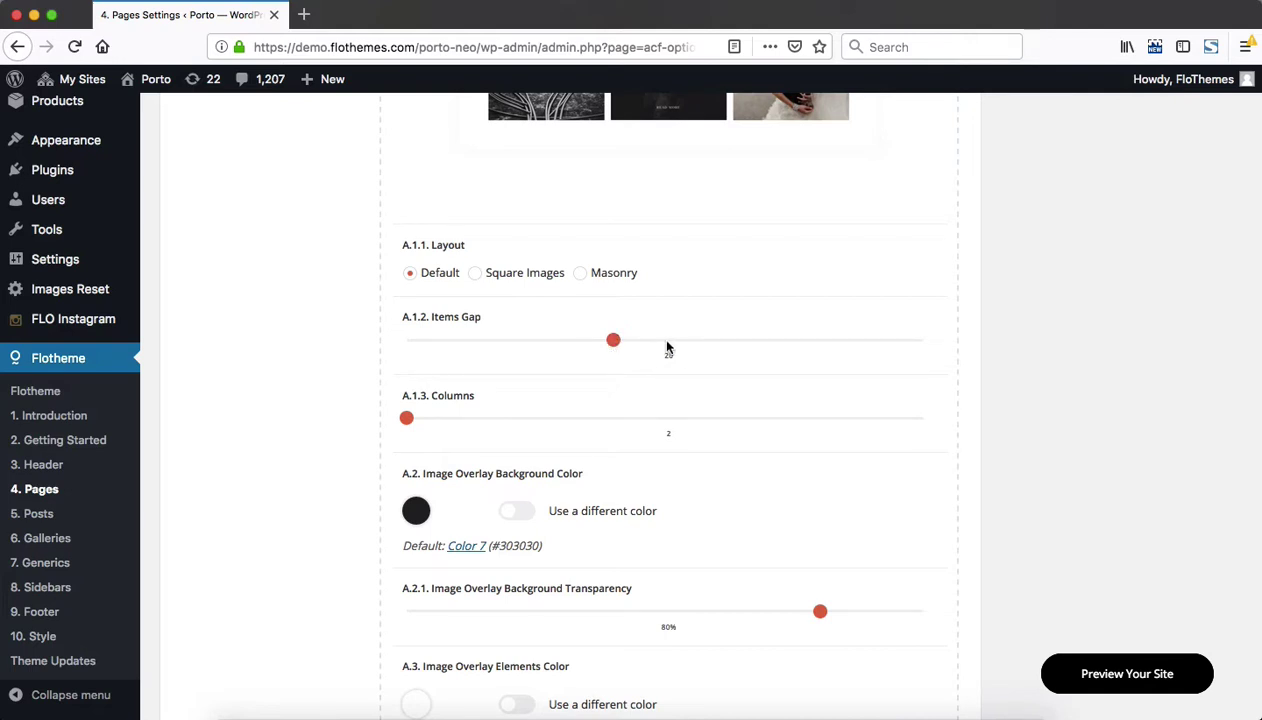
scroll(667, 346, down, 3)
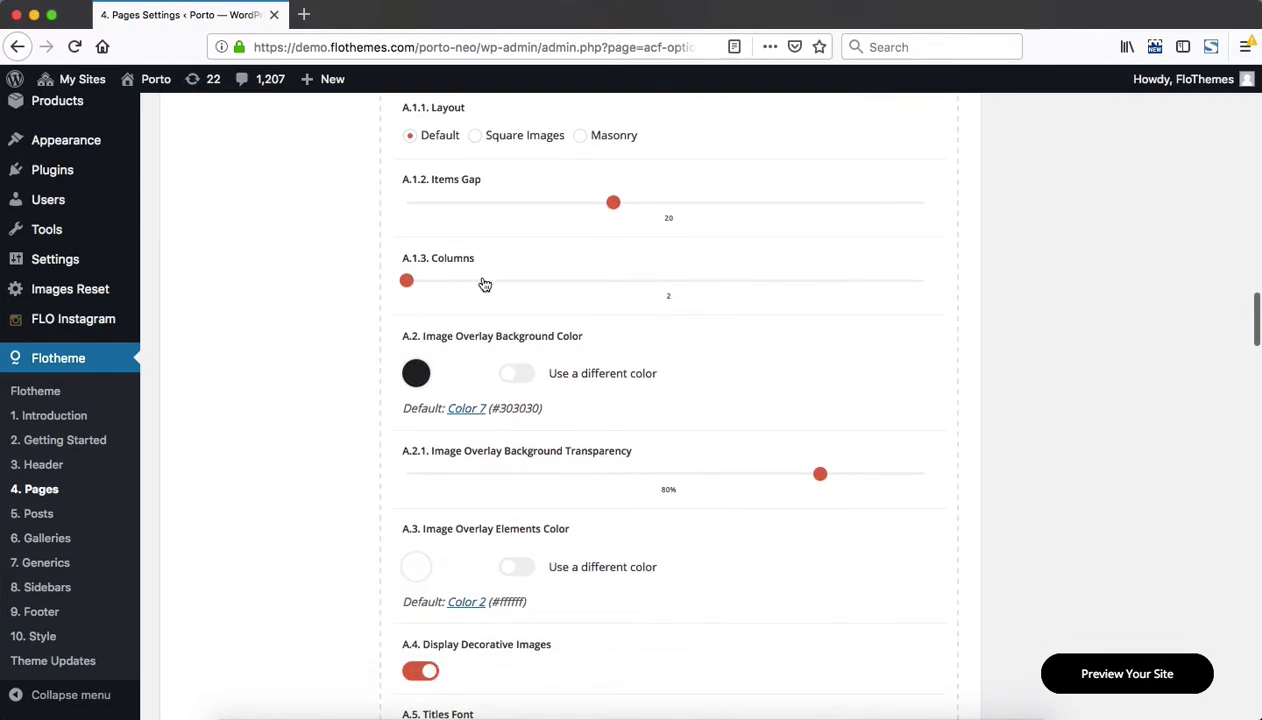
scroll(518, 280, down, 4)
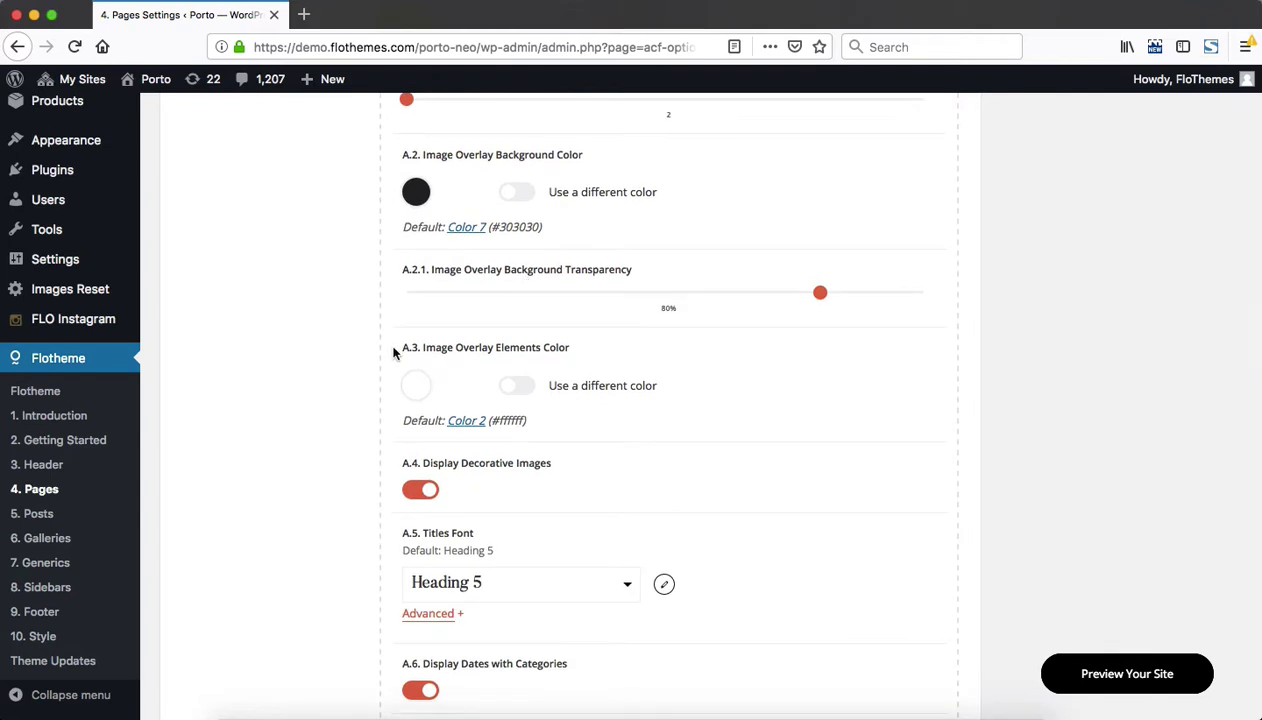
scroll(640, 290, down, 2)
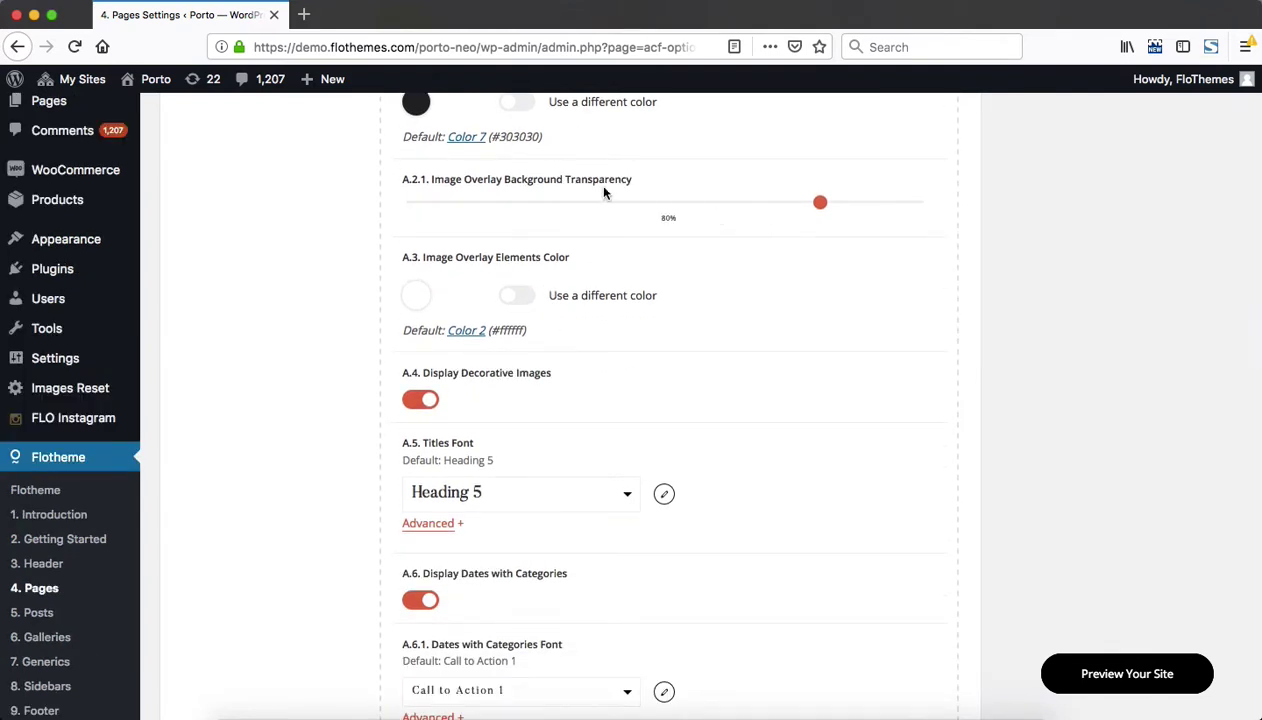
scroll(676, 228, down, 10)
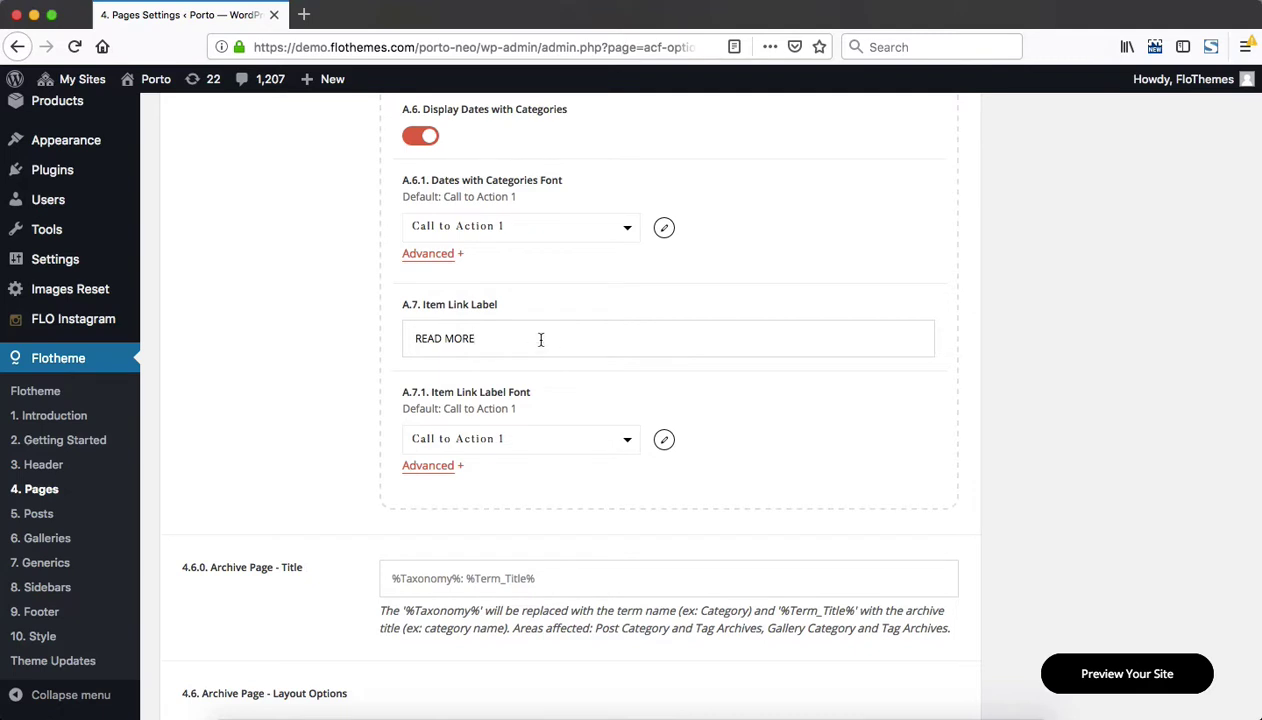
scroll(540, 339, down, 8)
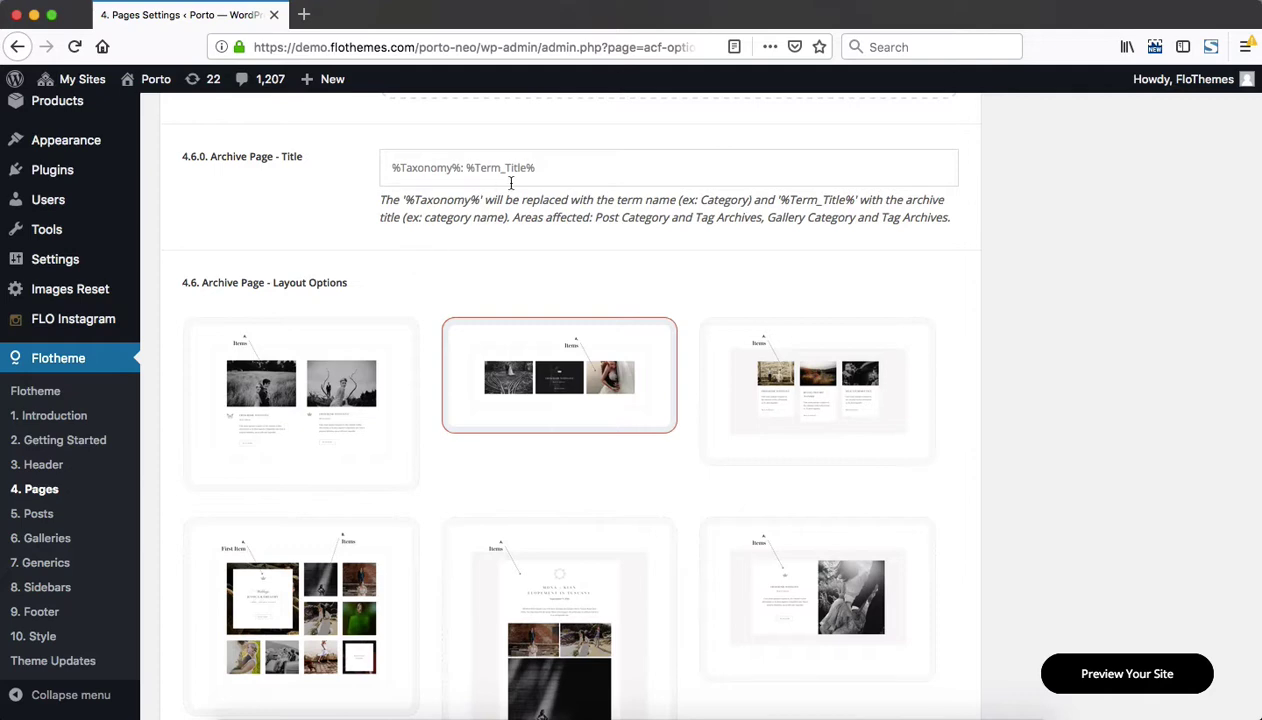
click(504, 170)
scroll(577, 167, down, 10)
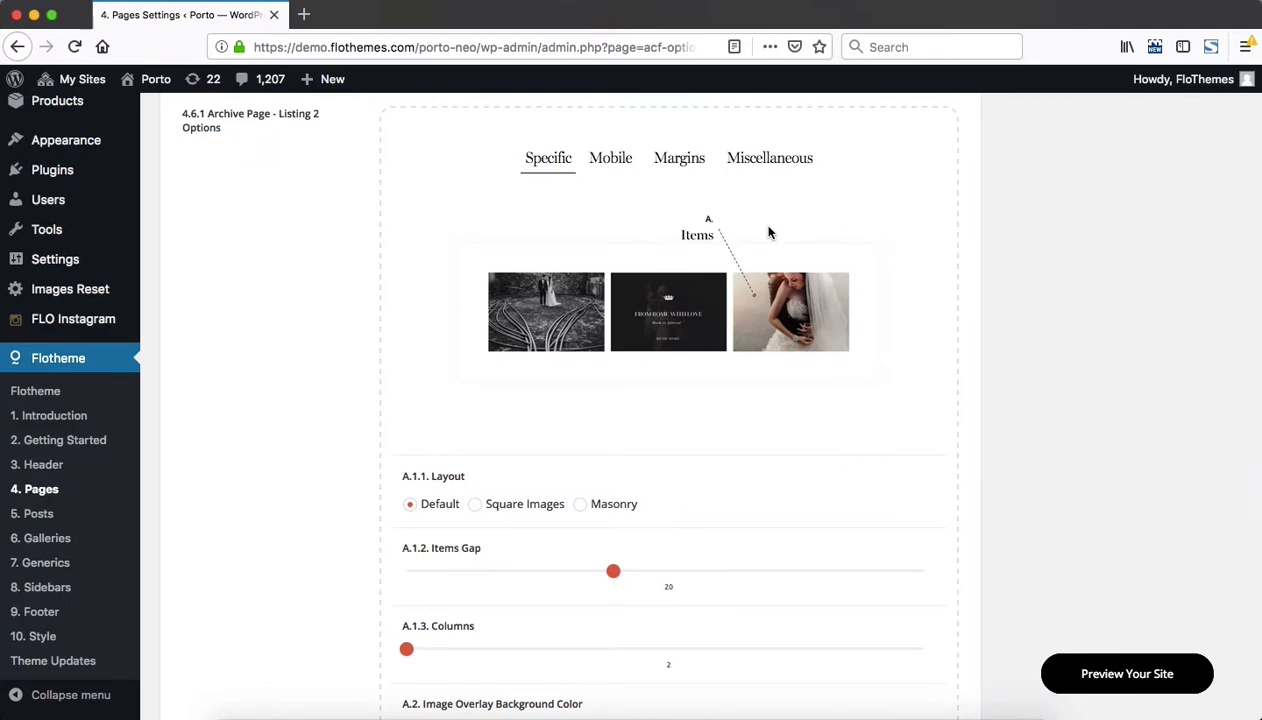
scroll(769, 232, down, 15)
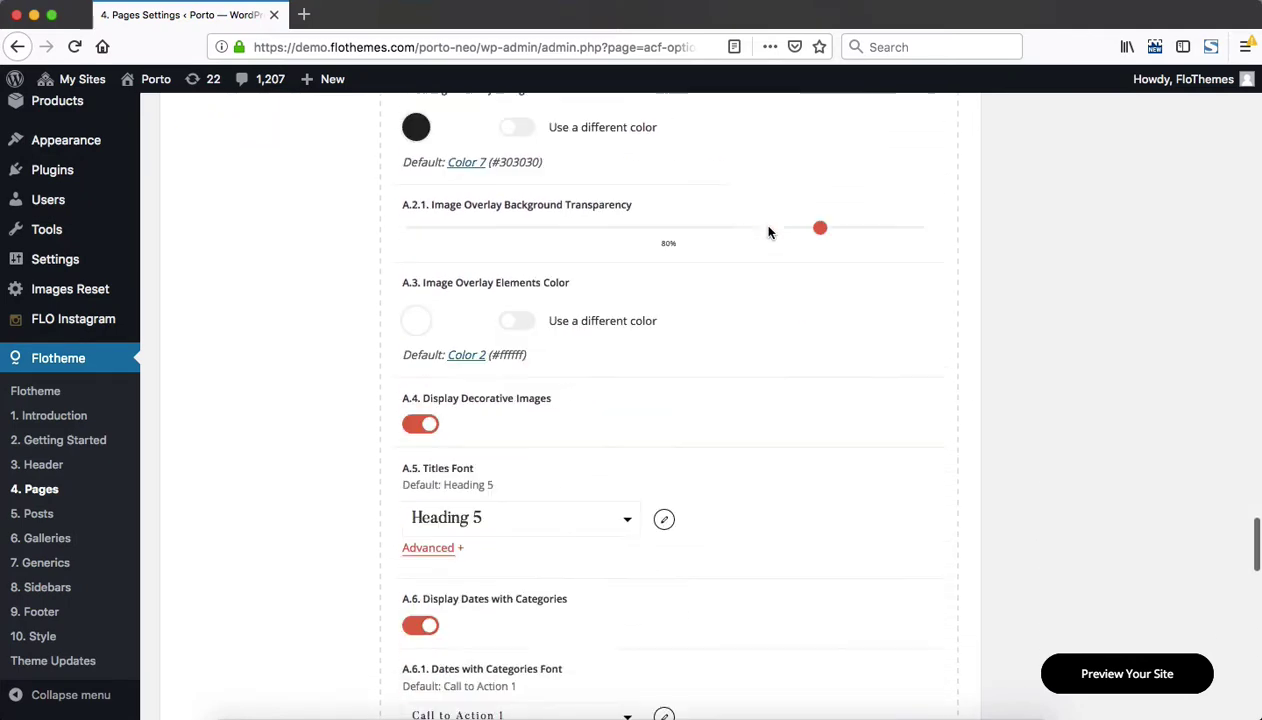
scroll(770, 233, down, 6)
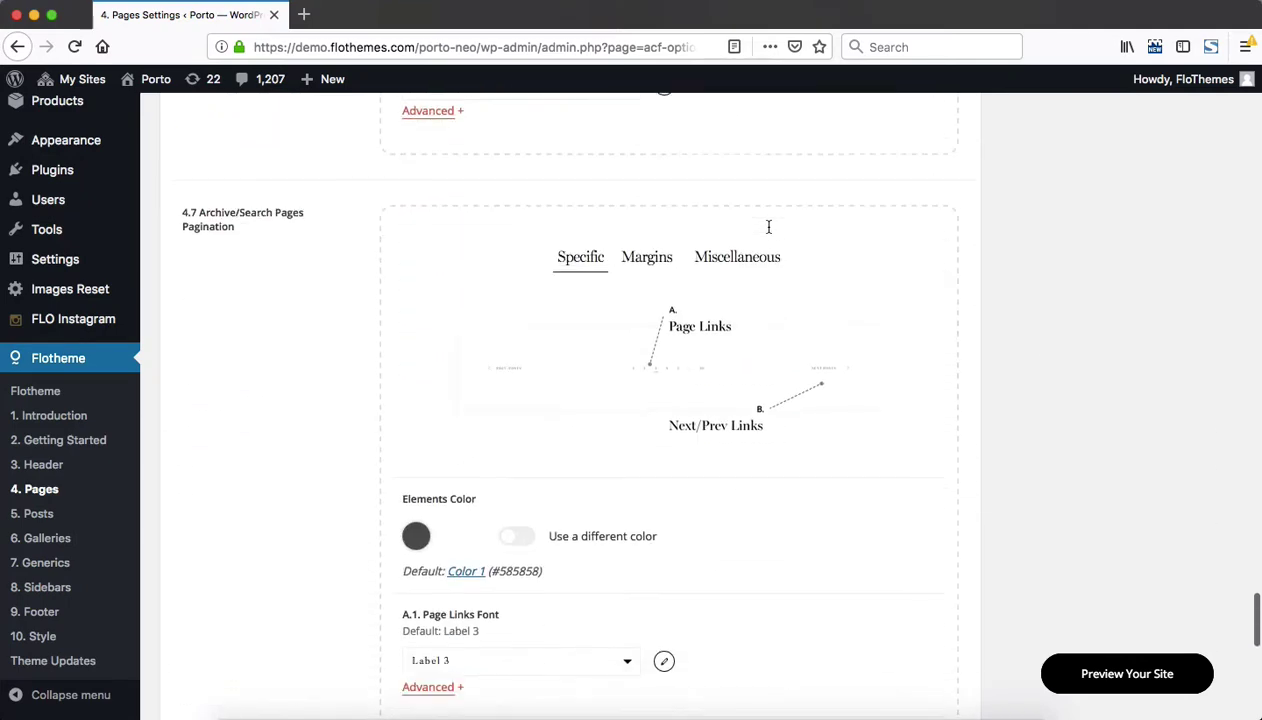
scroll(769, 232, down, 10)
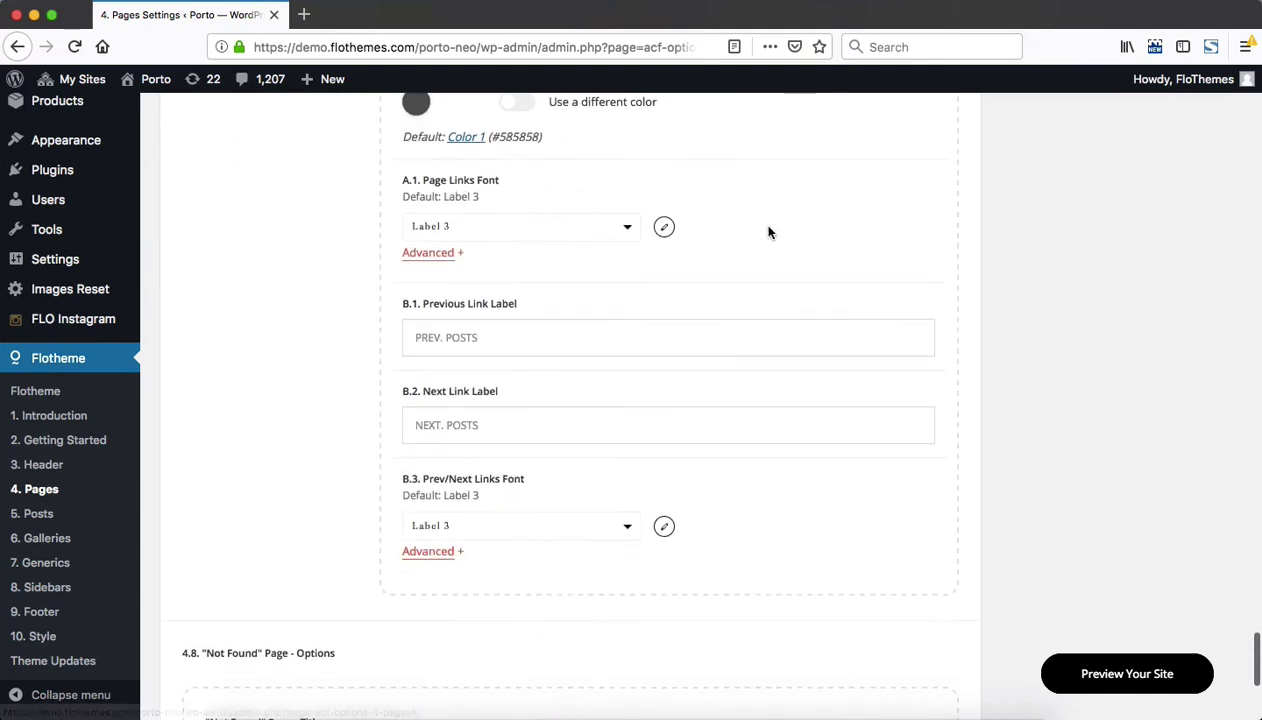